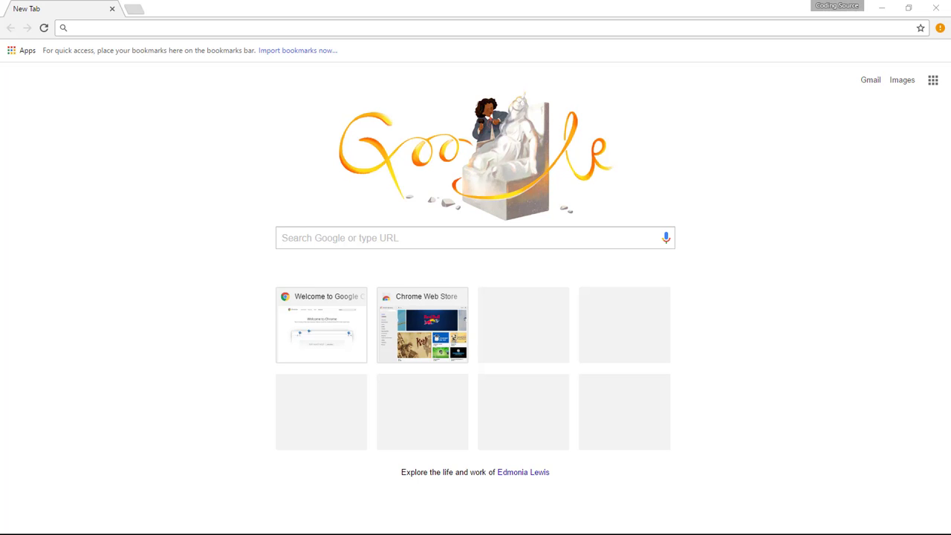
Go to youtube.com and create the channel named Coding Source from account settings.
{"action": "left_click", "coordinate": [363, 30]}
{"action": "type", "text": "youtube.com"}
{"action": "key", "text": "Return"}
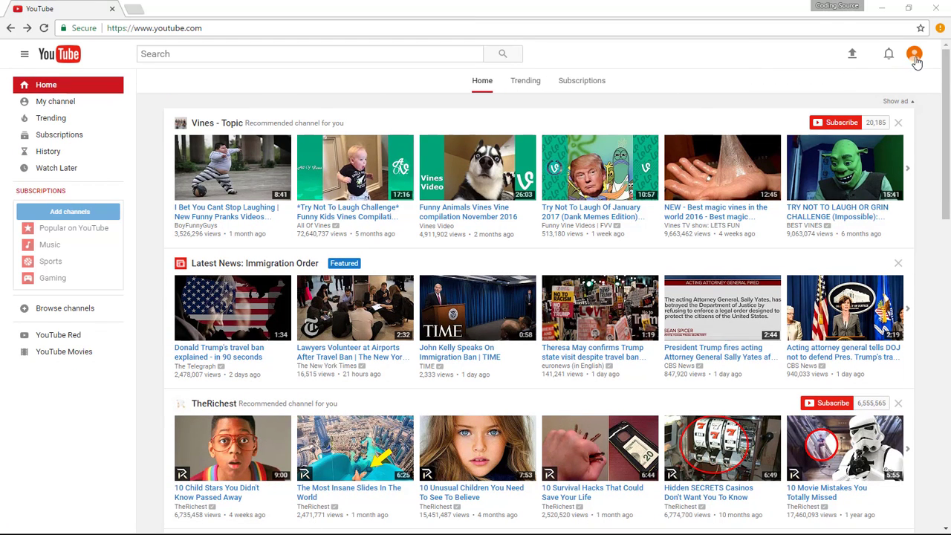
{"action": "left_click", "coordinate": [915, 58]}
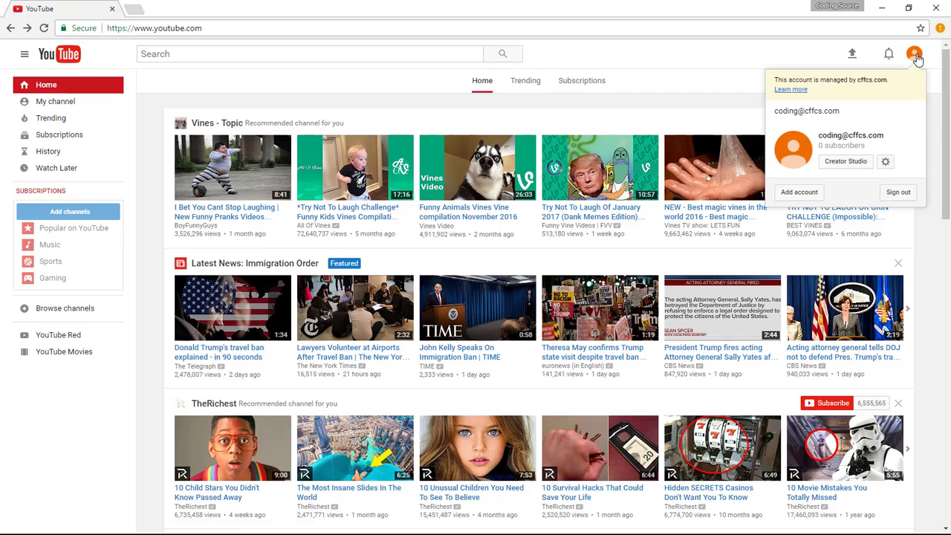
{"action": "left_click", "coordinate": [885, 162]}
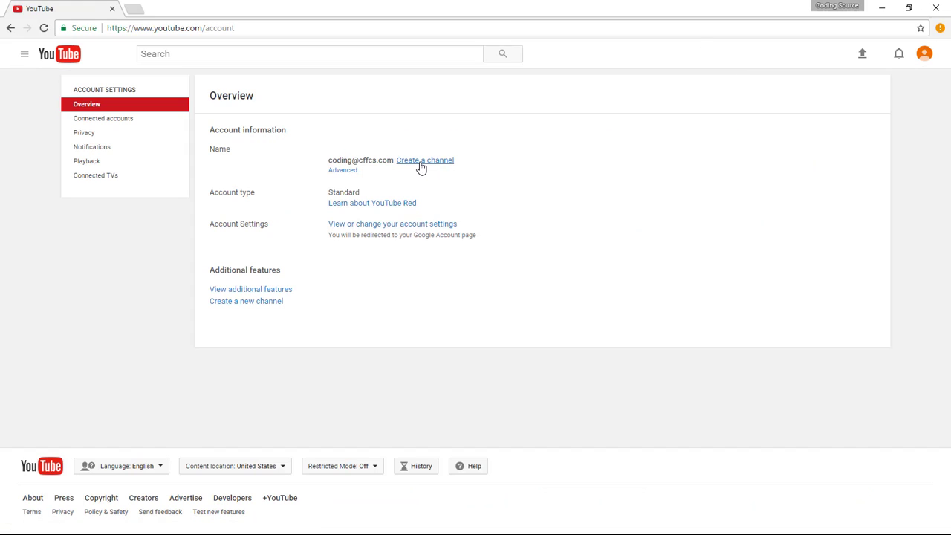
{"action": "left_click", "coordinate": [421, 161]}
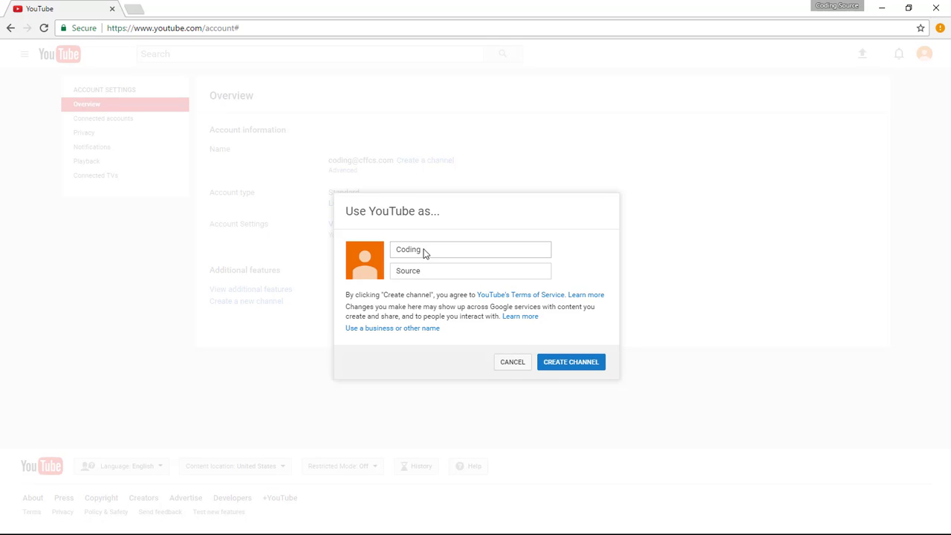
{"action": "left_click", "coordinate": [569, 368]}
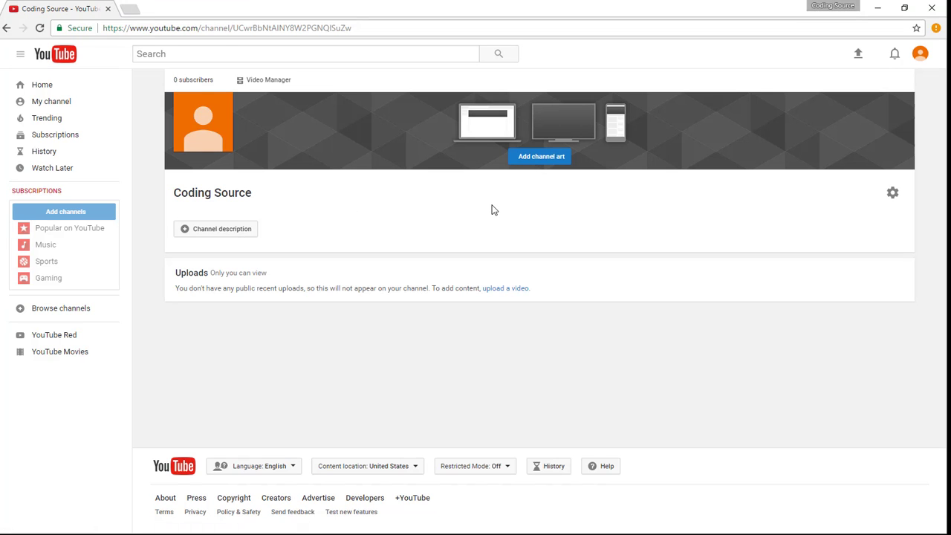
Upload Coding-Source-BIG.png from the computer as the channel banner art.
{"action": "left_click", "coordinate": [548, 163]}
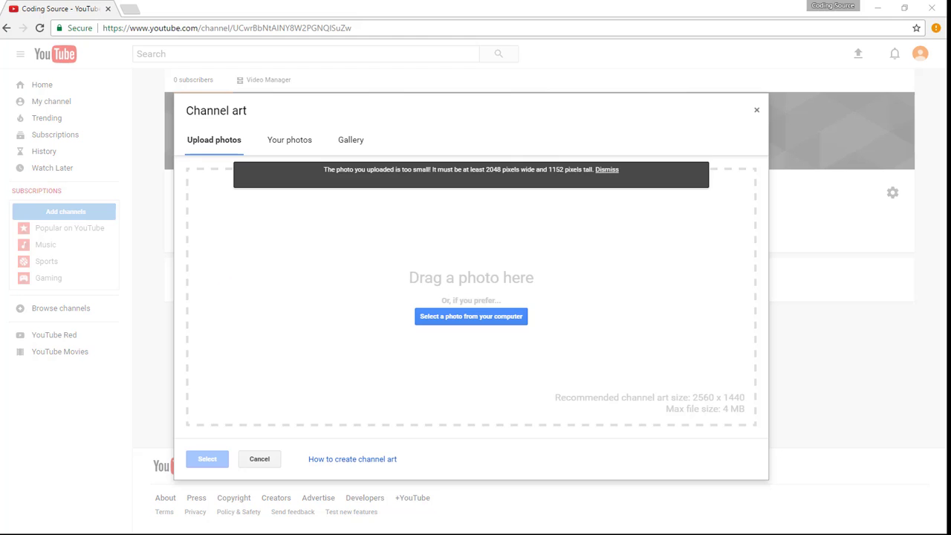
{"action": "left_click", "coordinate": [474, 318]}
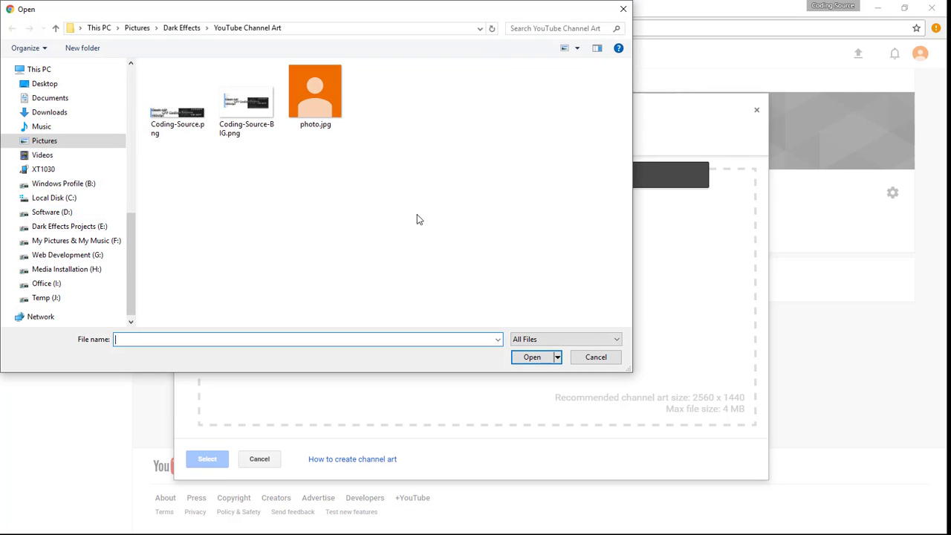
{"action": "double_click", "coordinate": [246, 111]}
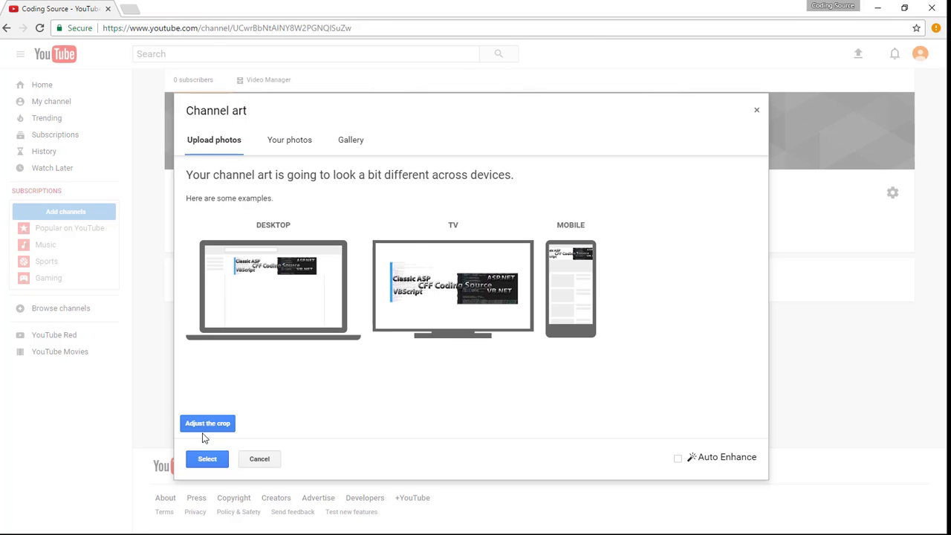
{"action": "left_click", "coordinate": [225, 458]}
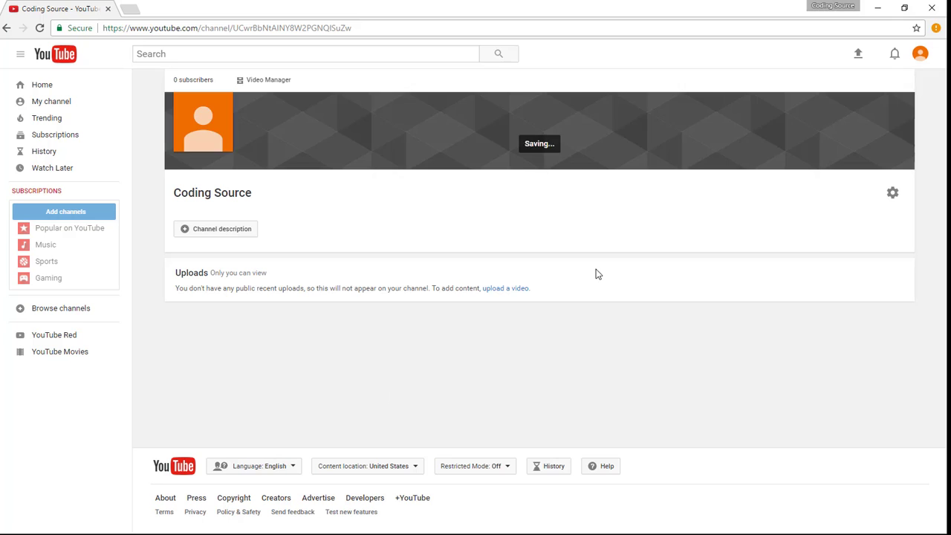
Bring the second browser window full screen and open the account menu.
{"action": "left_click_drag", "start_coordinate": [899, 95], "coordinate": [361, 94]}
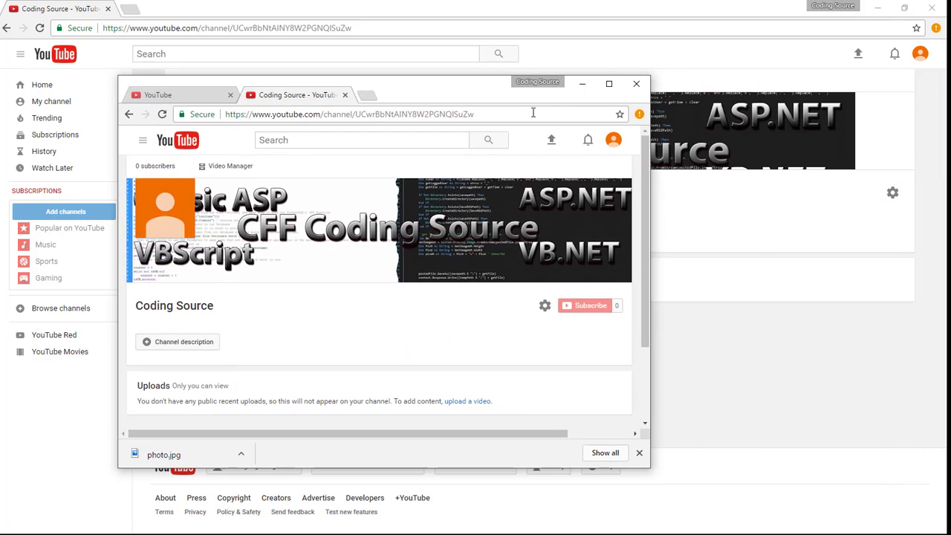
{"action": "left_click", "coordinate": [609, 81]}
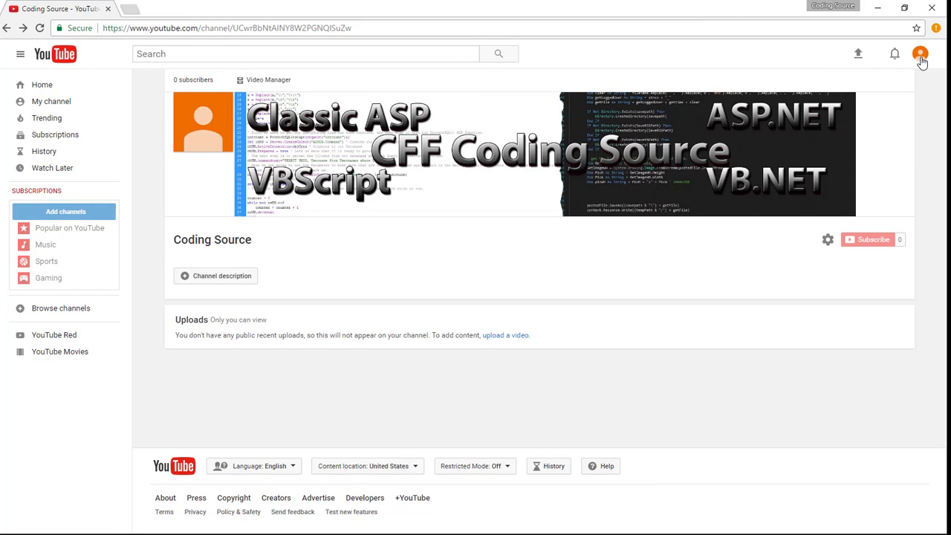
{"action": "left_click", "coordinate": [921, 55]}
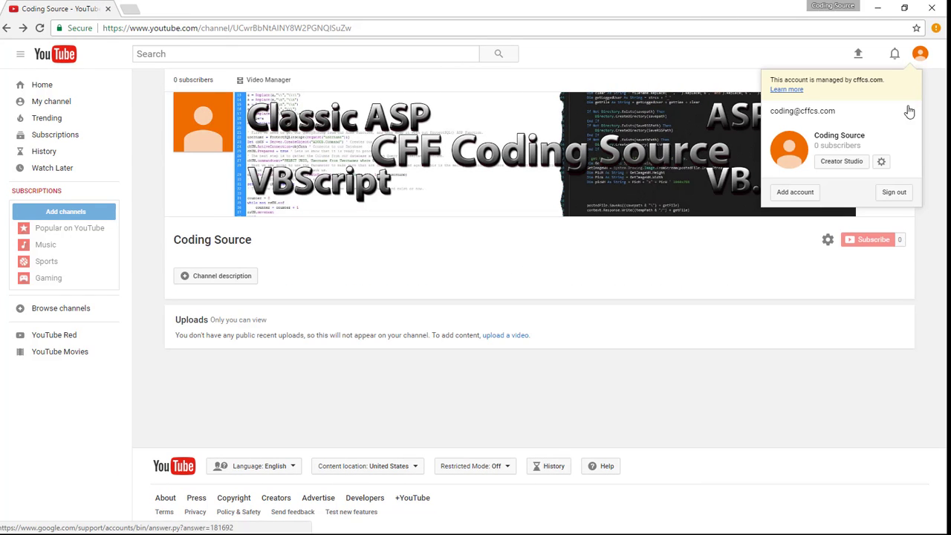
Connect and authorize the channel's Twitter account under Connected accounts, then open Creator Studio.
{"action": "left_click", "coordinate": [883, 165]}
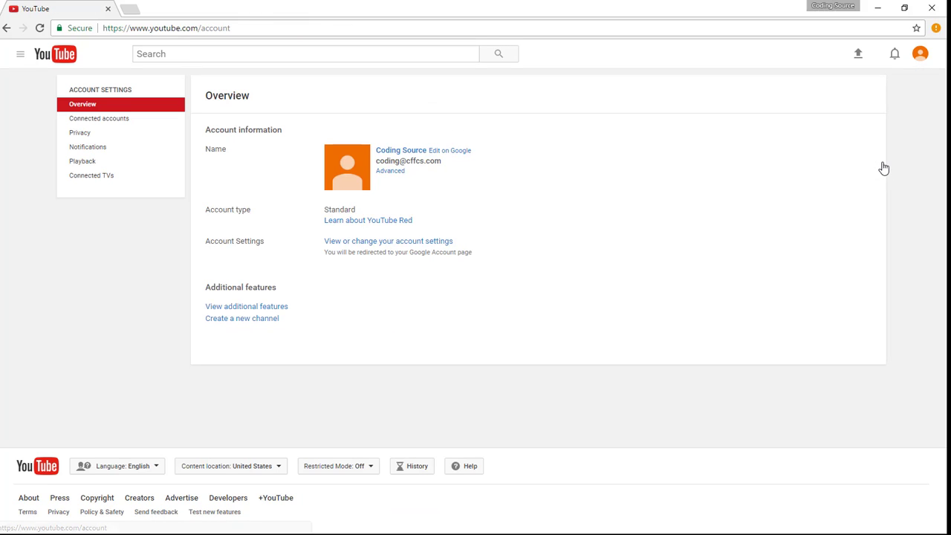
{"action": "left_click", "coordinate": [104, 122]}
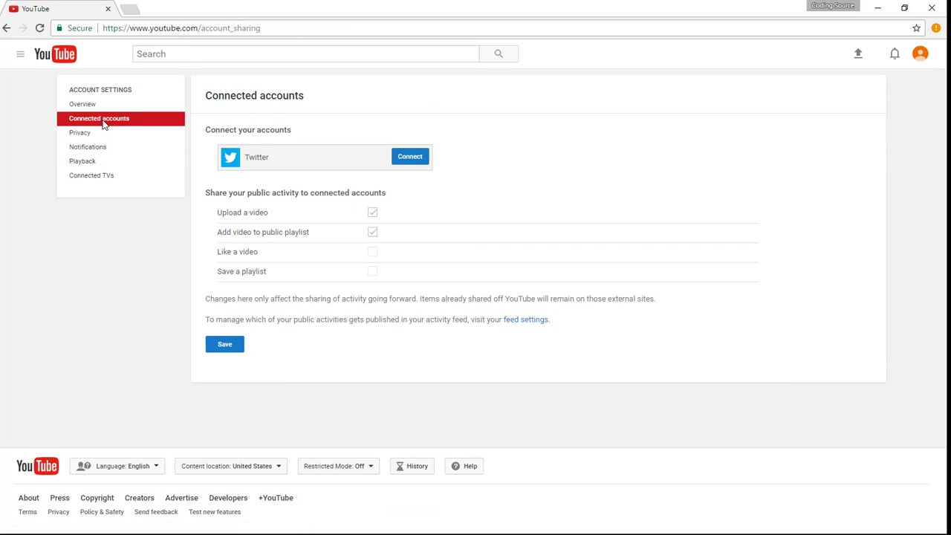
{"action": "left_click", "coordinate": [413, 165]}
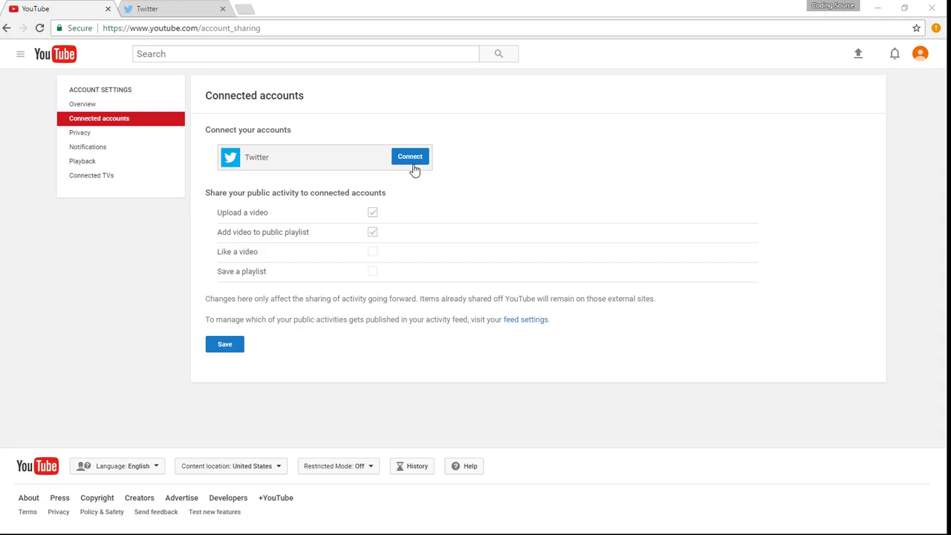
{"action": "left_click", "coordinate": [414, 162]}
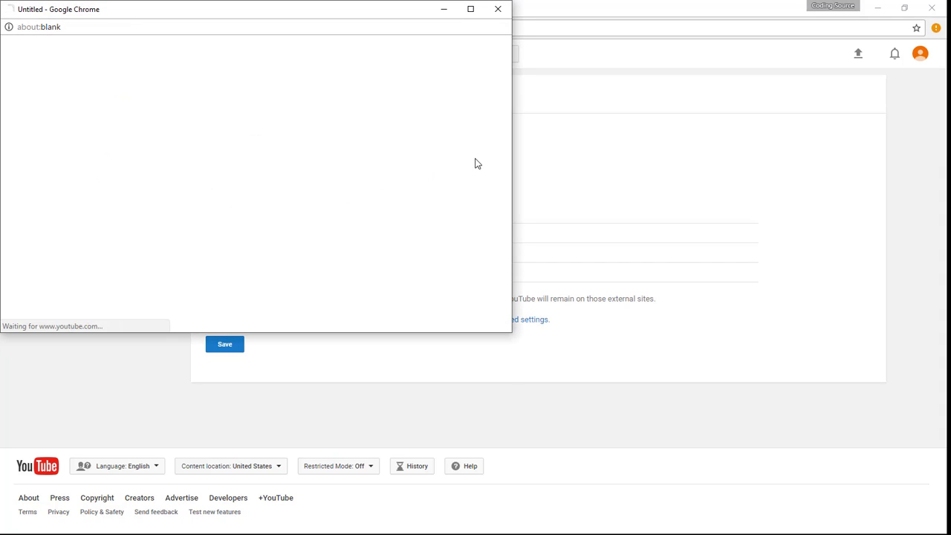
{"action": "left_click", "coordinate": [128, 154]}
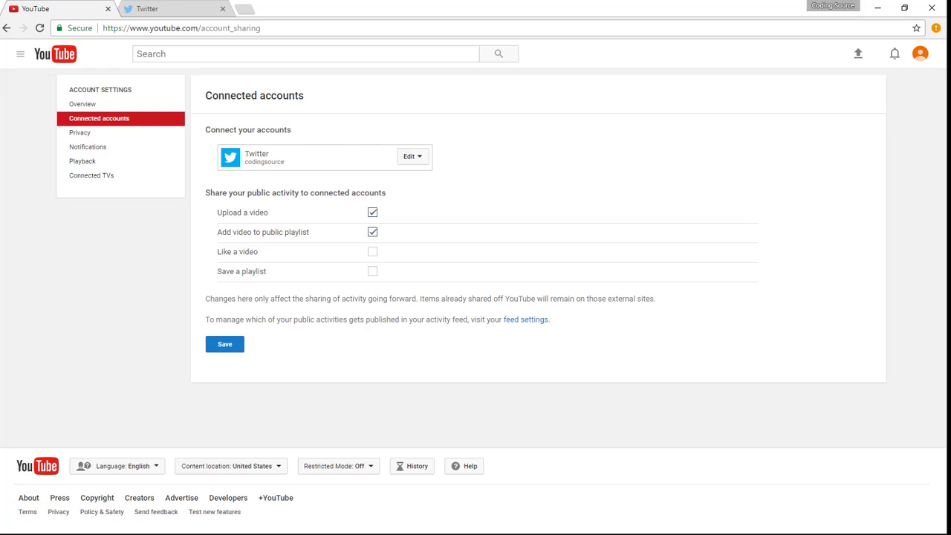
{"action": "left_click", "coordinate": [922, 56]}
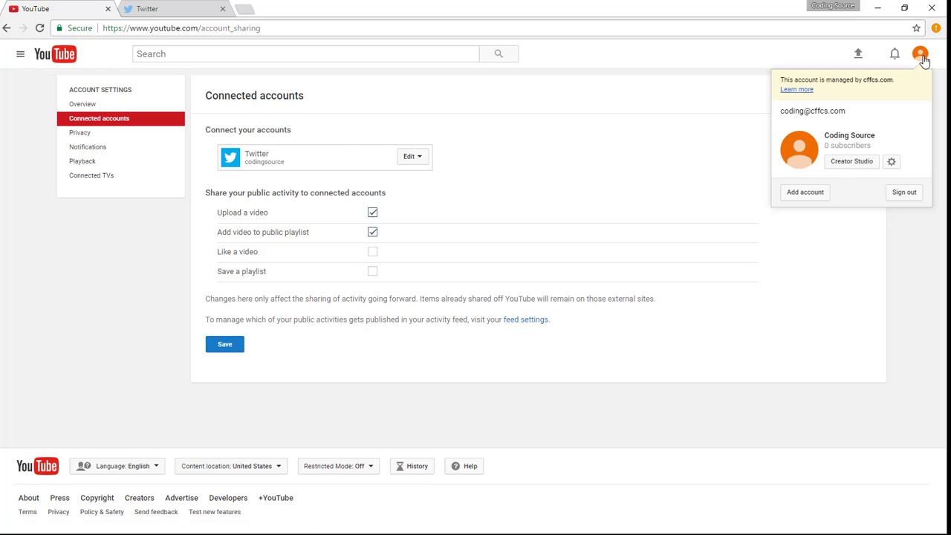
{"action": "left_click", "coordinate": [867, 165]}
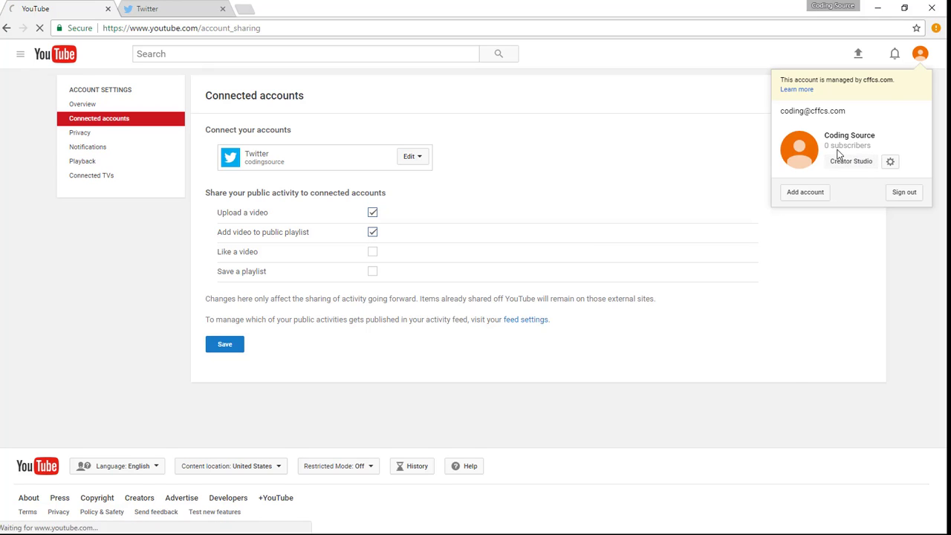
In the channel's advanced settings, set the country to United States.
{"action": "left_click", "coordinate": [95, 238]}
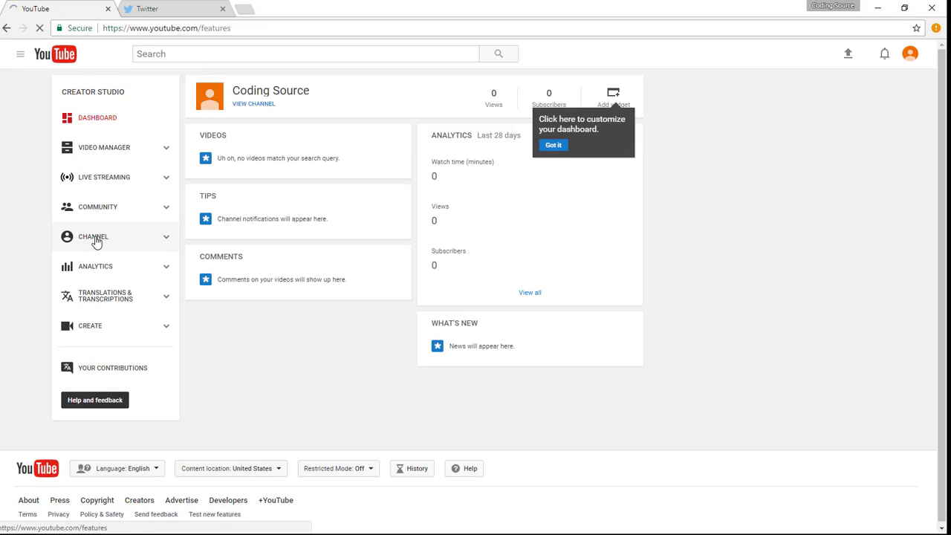
{"action": "left_click", "coordinate": [95, 316]}
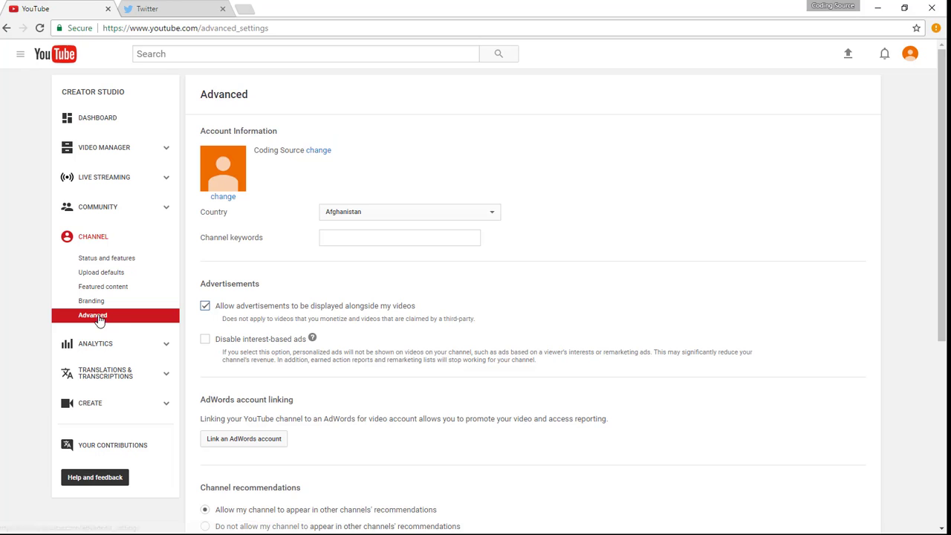
{"action": "left_click", "coordinate": [426, 212]}
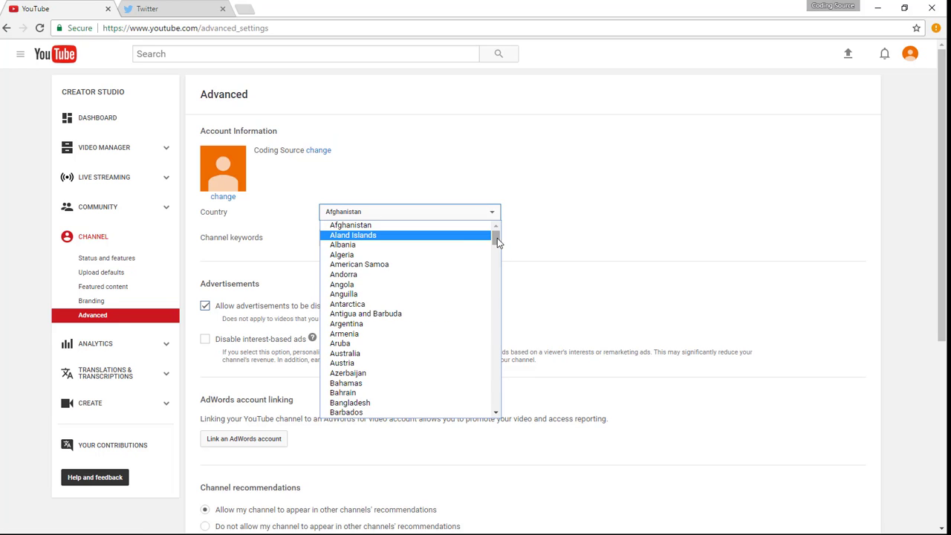
{"action": "left_click_drag", "start_coordinate": [496, 238], "coordinate": [499, 411]}
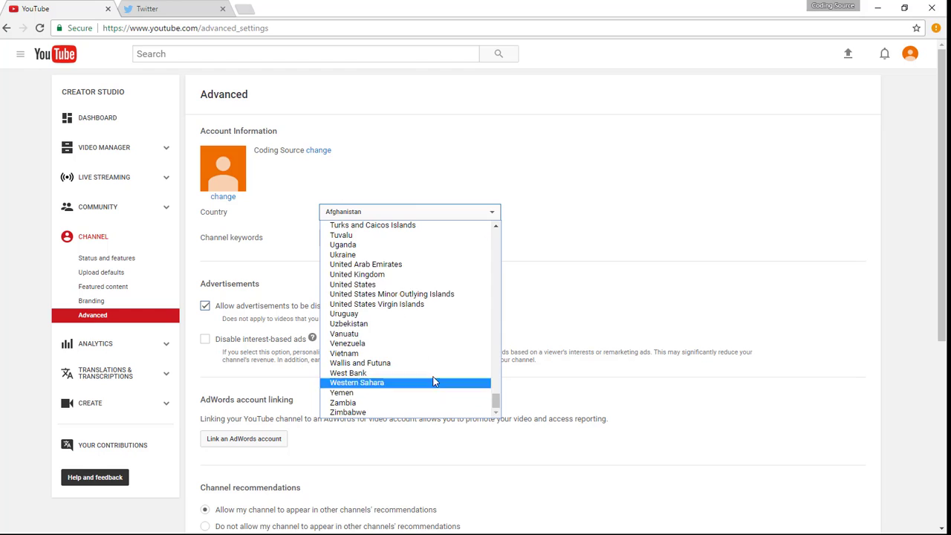
{"action": "left_click", "coordinate": [368, 279]}
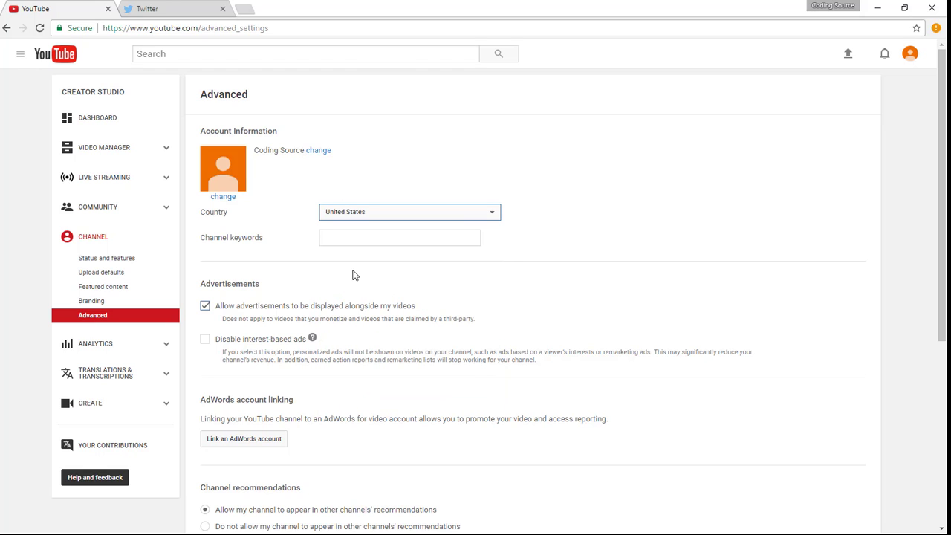
Enter channel keywords ASP, ASP.NET, VB.NET, VBScript, Coding, Web Design, SQL Server, Database.
{"action": "left_click", "coordinate": [402, 238]}
{"action": "type", "text": "ASP, ASP.NET, VB.NET, VBScri"}
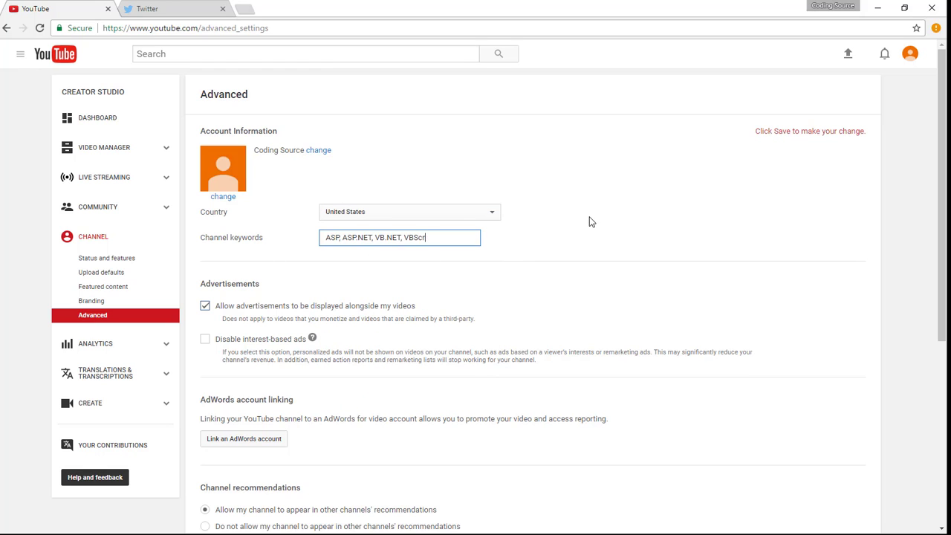
{"action": "type", "text": "pt, Coding, Web Design, SQL Server, Database"}
{"action": "left_click", "coordinate": [502, 265]}
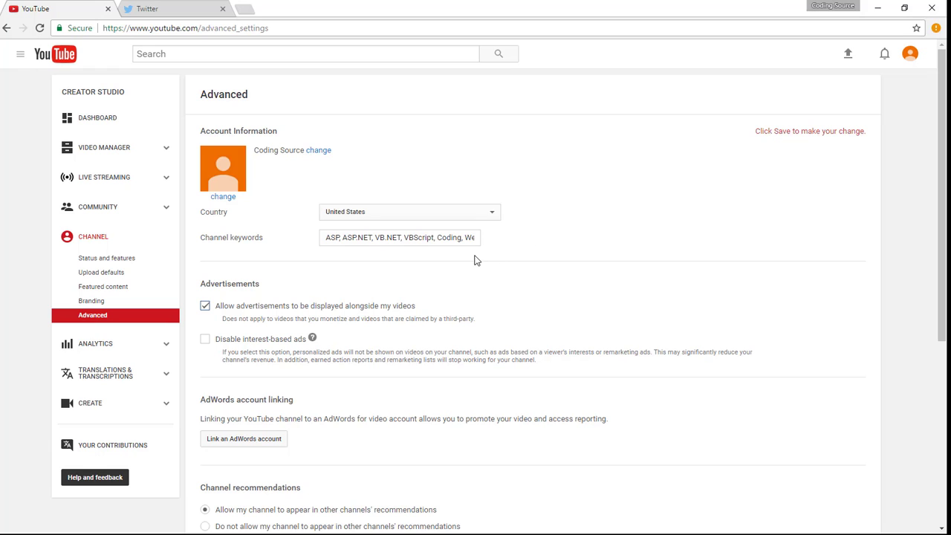
{"action": "left_click", "coordinate": [113, 274]}
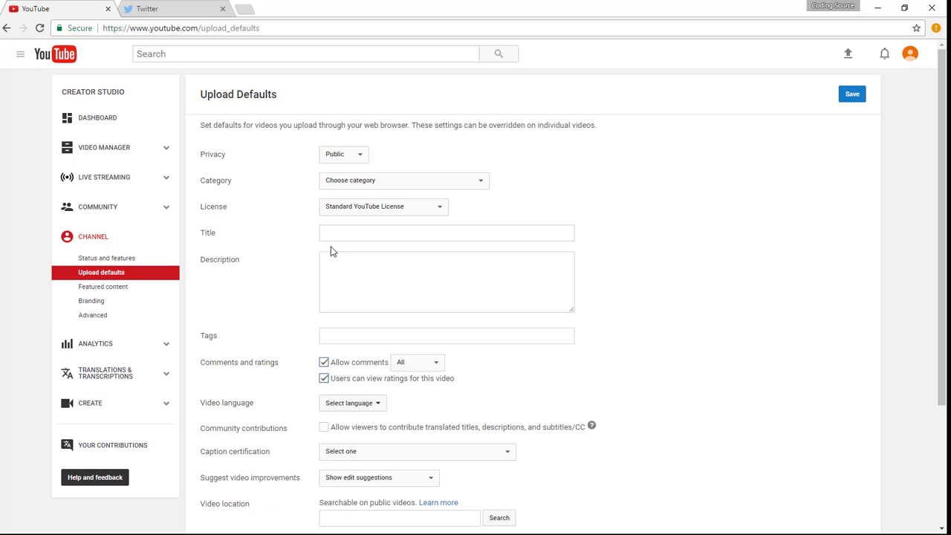
{"action": "left_click", "coordinate": [332, 262]}
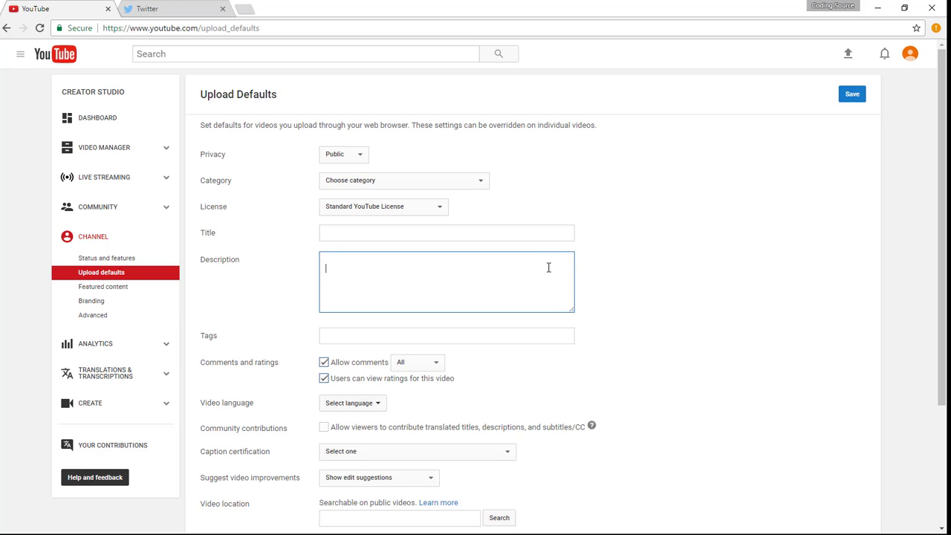
{"action": "type", "text": "www.cffcs.comThank You Wayne Barron CFF Coding Source http://www.cffcs.com"}
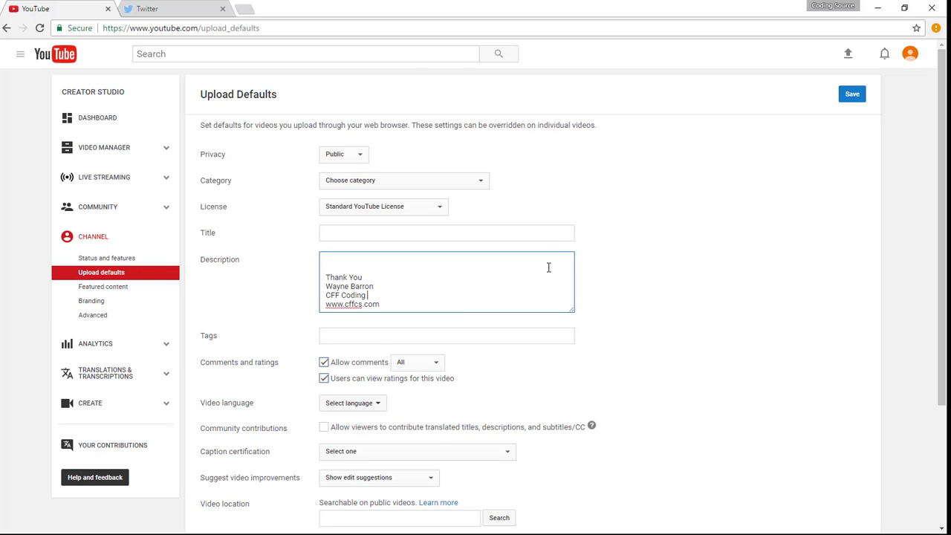
{"action": "scroll", "coordinate": [434, 243], "scroll_direction": "down", "scroll_amount": 1}
{"action": "type", "text": "/"}
{"action": "scroll", "coordinate": [434, 244], "scroll_direction": "up", "scroll_amount": 1}
{"action": "left_click", "coordinate": [853, 47]}
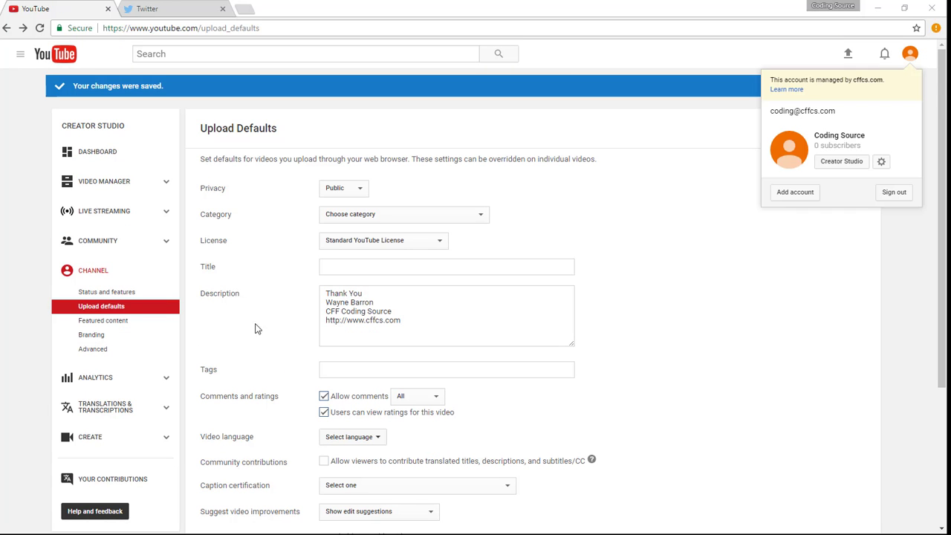
{"action": "left_click", "coordinate": [92, 273]}
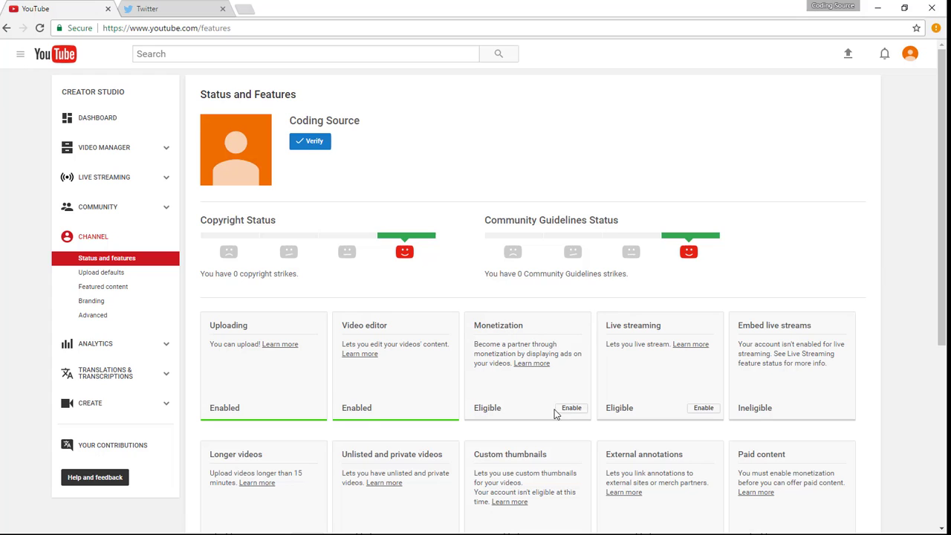
Enable monetization, tick all three Partner Program checkboxes, and accept the terms.
{"action": "left_click", "coordinate": [573, 411]}
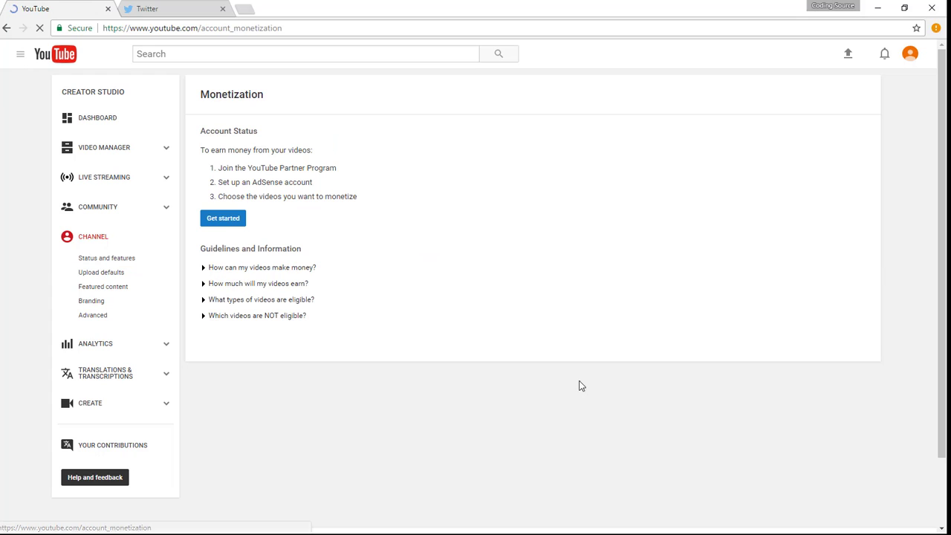
{"action": "left_click", "coordinate": [223, 220]}
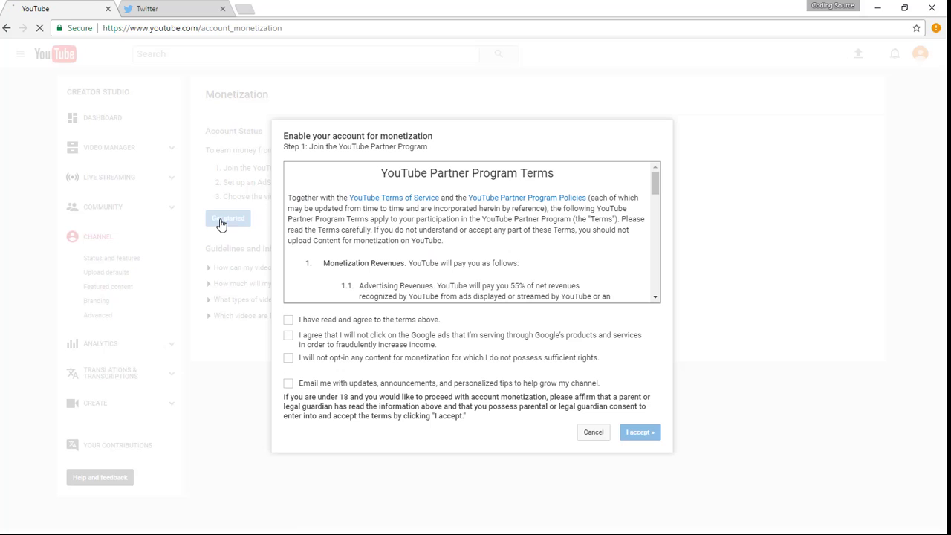
{"action": "left_click", "coordinate": [289, 339]}
{"action": "left_click", "coordinate": [288, 359]}
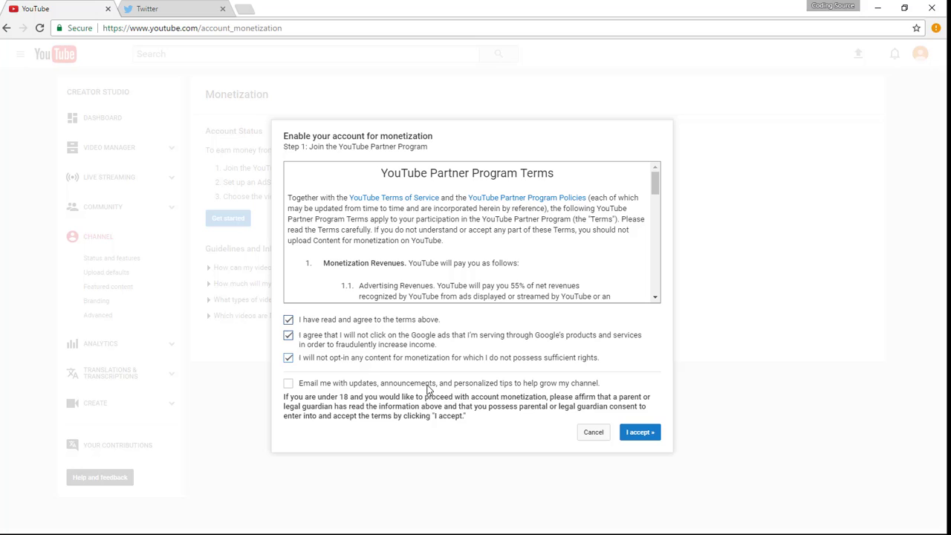
{"action": "left_click", "coordinate": [288, 384]}
{"action": "left_click", "coordinate": [639, 433]}
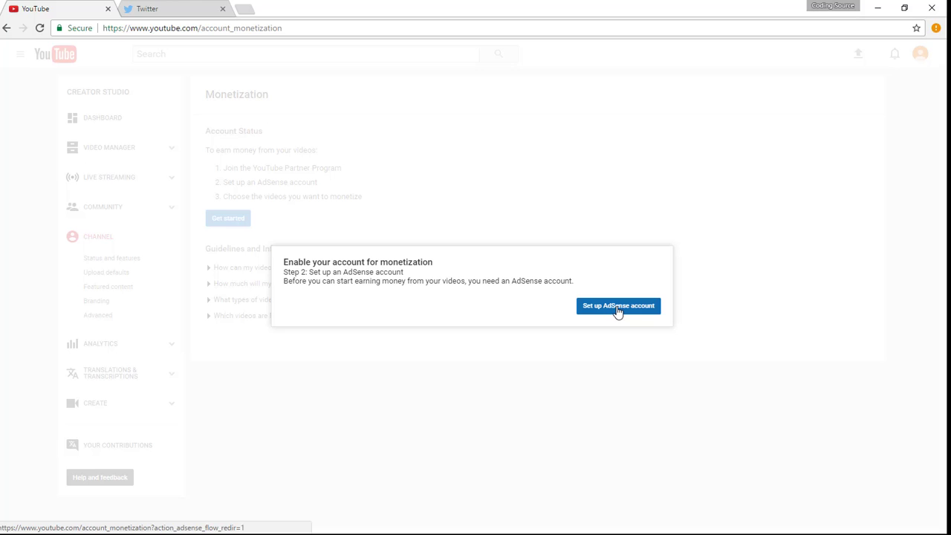
Verify the account by automated voice call, submitting the phone number and 6-digit code.
{"action": "left_click", "coordinate": [617, 306]}
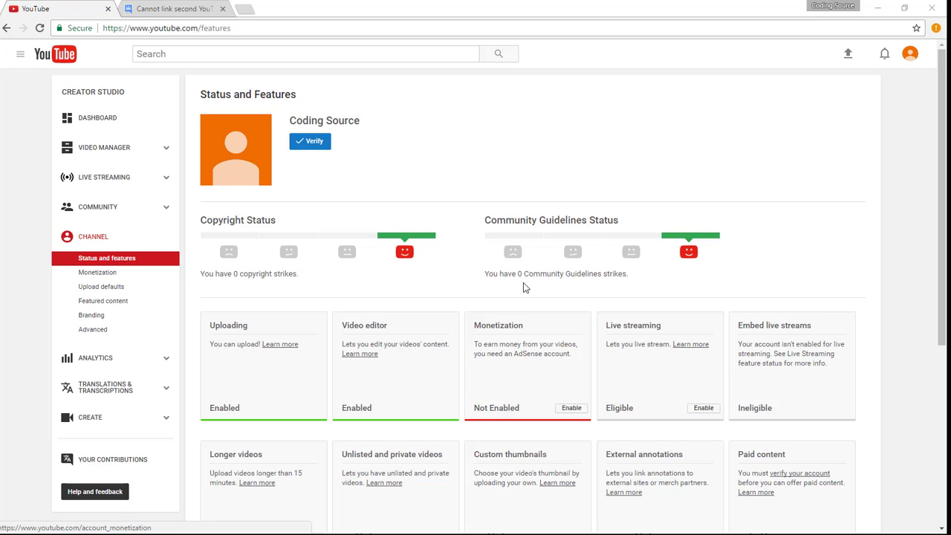
{"action": "scroll", "coordinate": [565, 286], "scroll_direction": "down", "scroll_amount": 3}
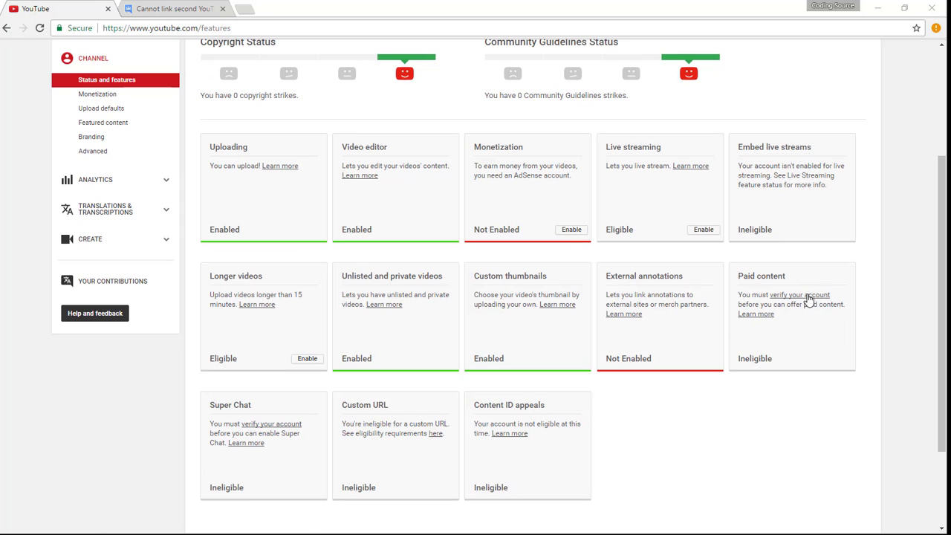
{"action": "left_click", "coordinate": [806, 297]}
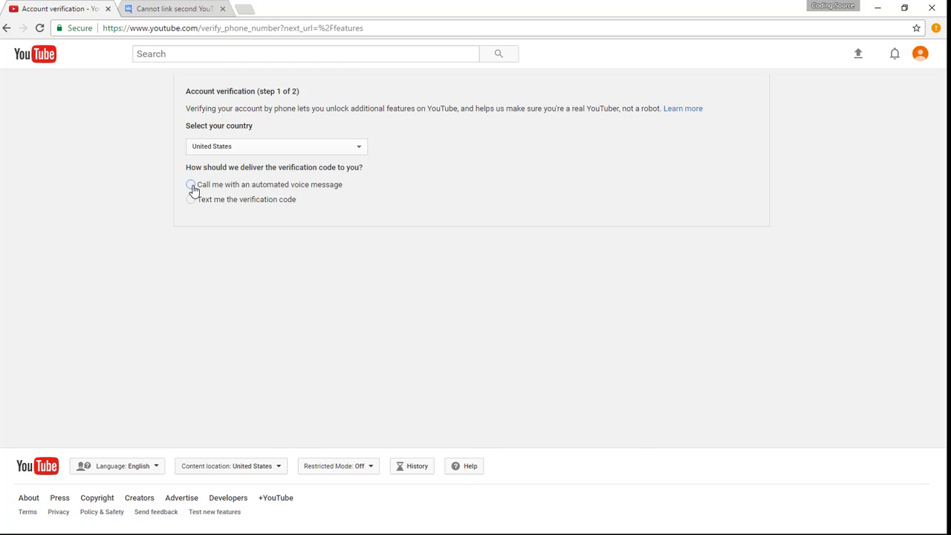
{"action": "left_click", "coordinate": [191, 185]}
{"action": "left_click", "coordinate": [570, 318]}
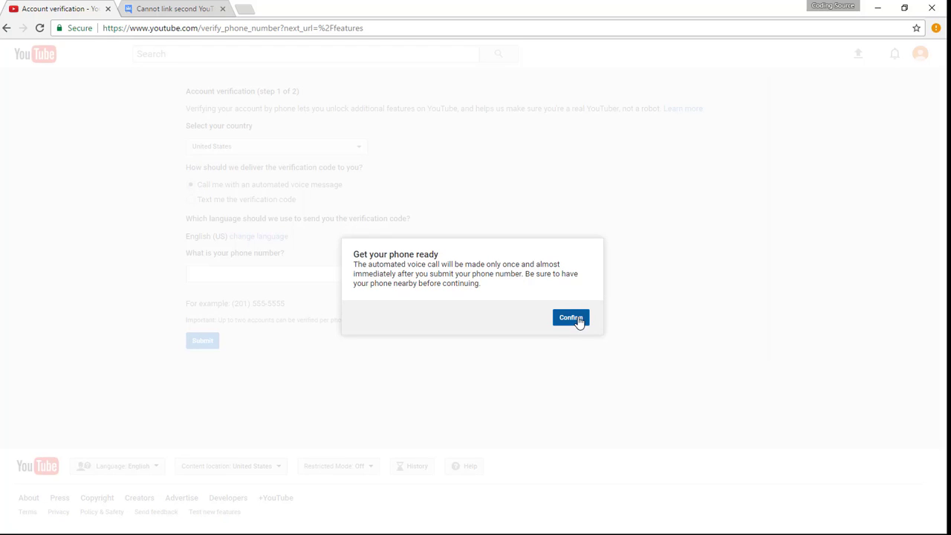
{"action": "type", "text": "2015555"}
{"action": "left_click", "coordinate": [206, 343]}
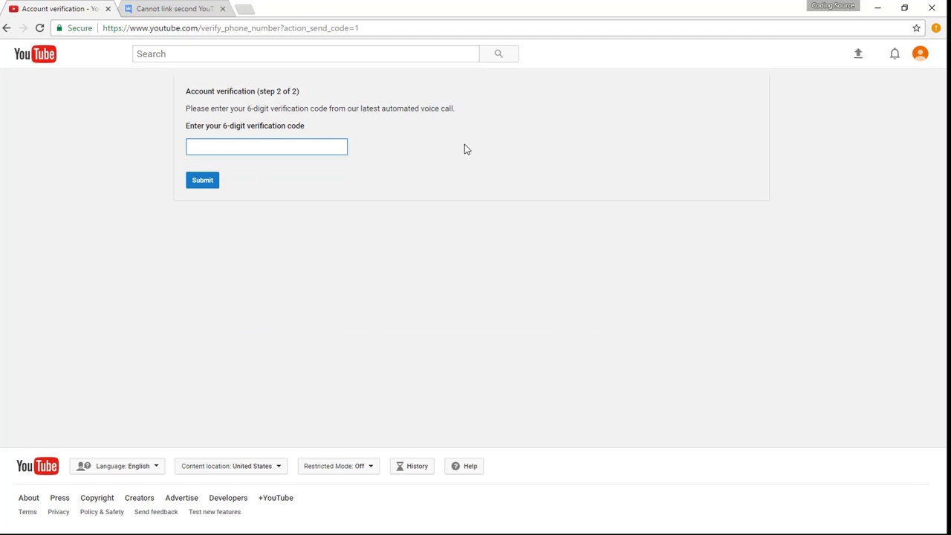
{"action": "left_click", "coordinate": [208, 182]}
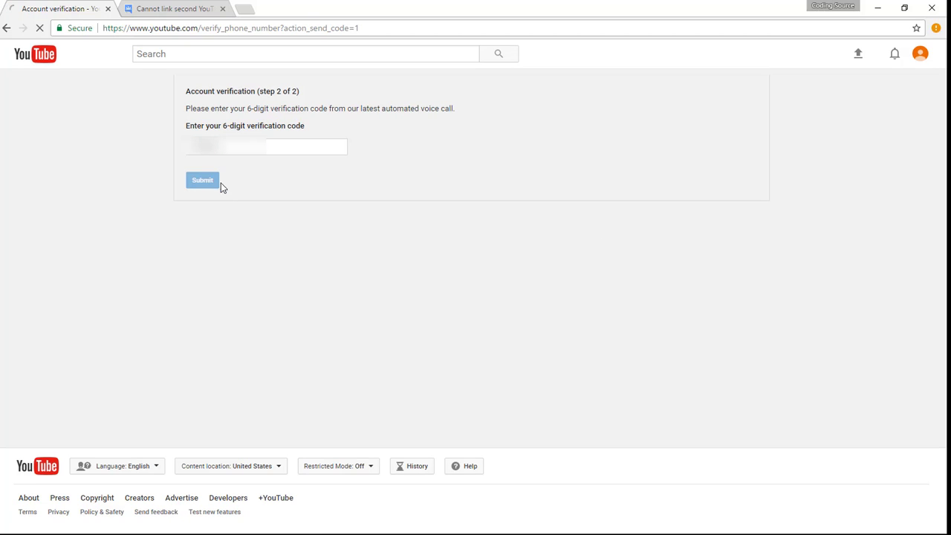
{"action": "left_click", "coordinate": [227, 142]}
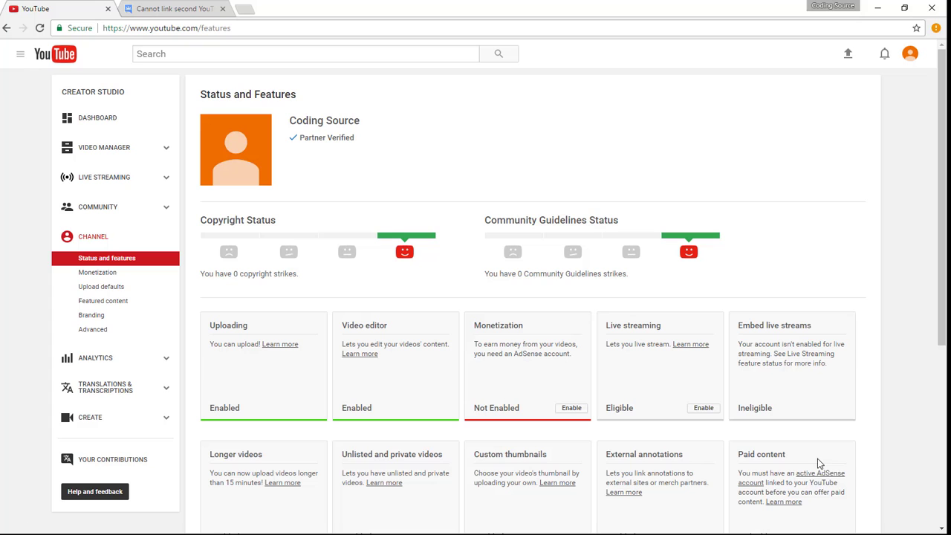
Follow the active AdSense account link and proceed to AdSense signup.
{"action": "left_click", "coordinate": [827, 480]}
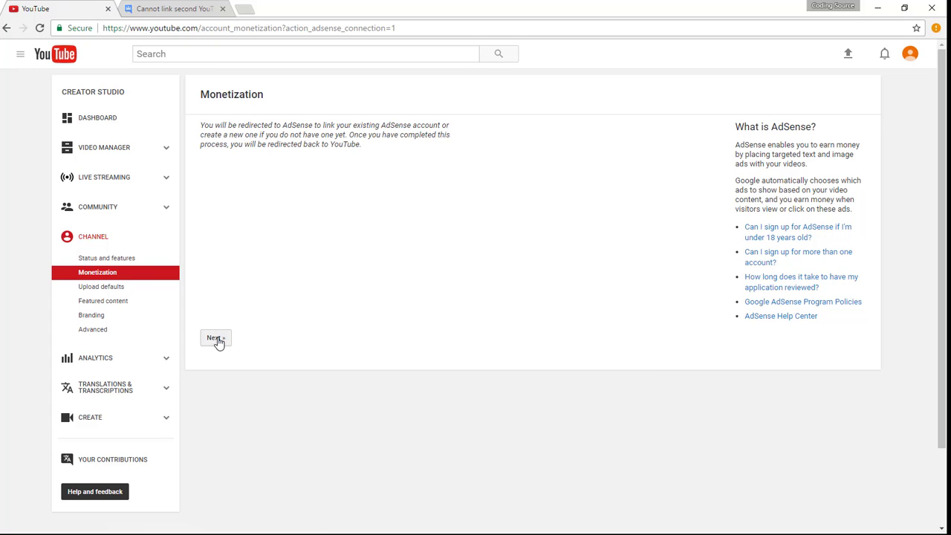
{"action": "left_click", "coordinate": [216, 339]}
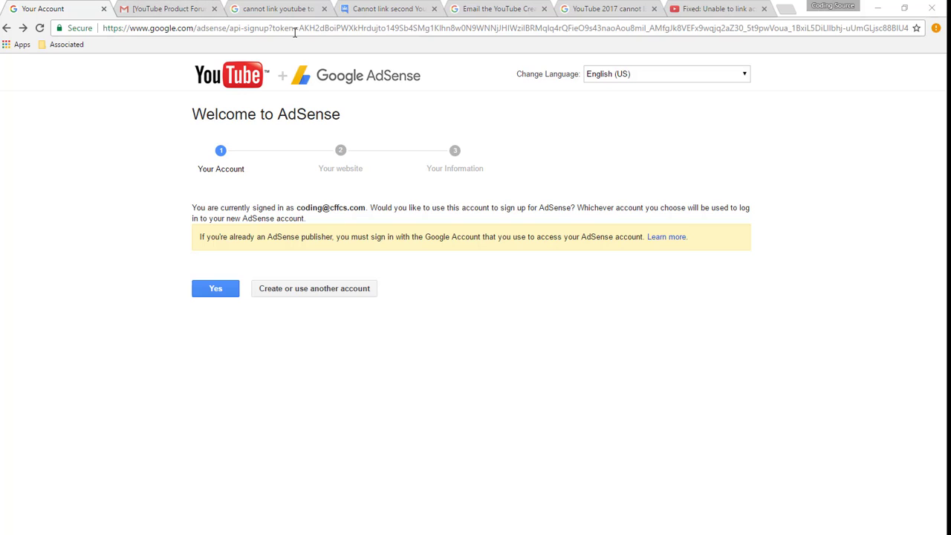
Copy the AdSense signup URL and load it in a new incognito window.
{"action": "left_click", "coordinate": [427, 29]}
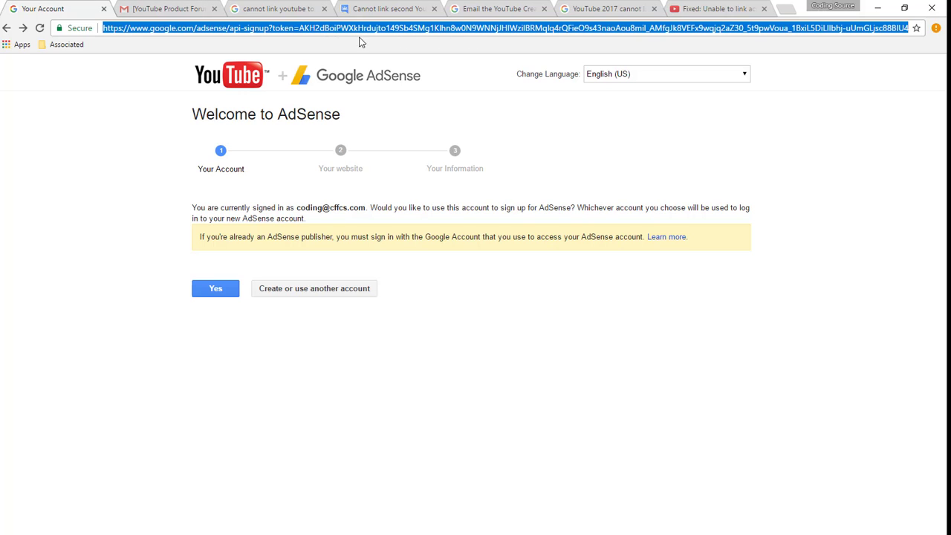
{"action": "key", "text": "ctrl+c"}
{"action": "key", "text": "ctrl+shift+n"}
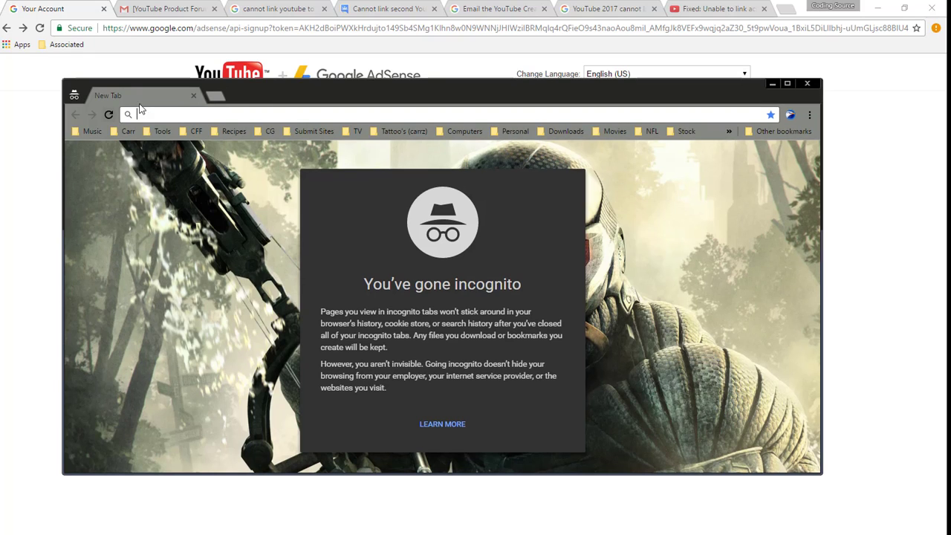
{"action": "left_click_drag", "start_coordinate": [290, 97], "coordinate": [304, 71]}
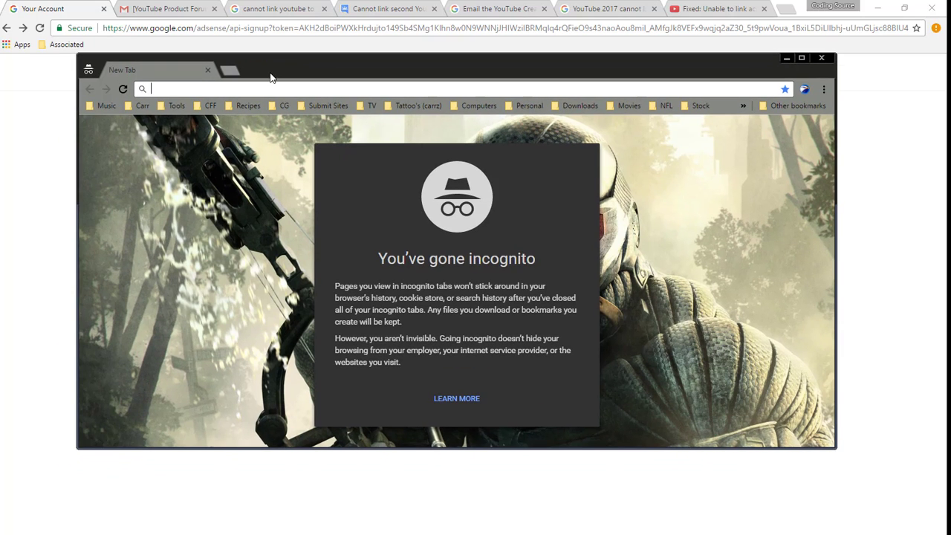
{"action": "key", "text": "ctrl+v"}
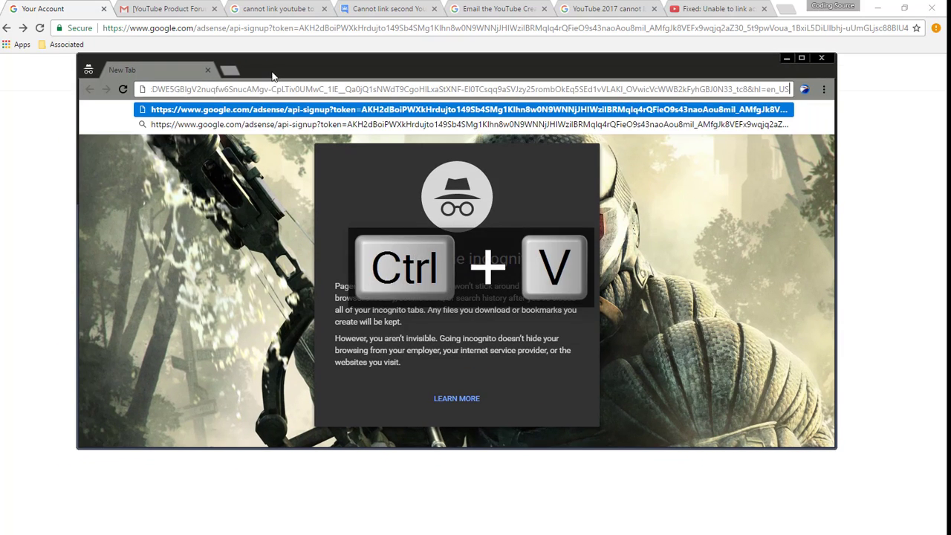
{"action": "key", "text": "Return"}
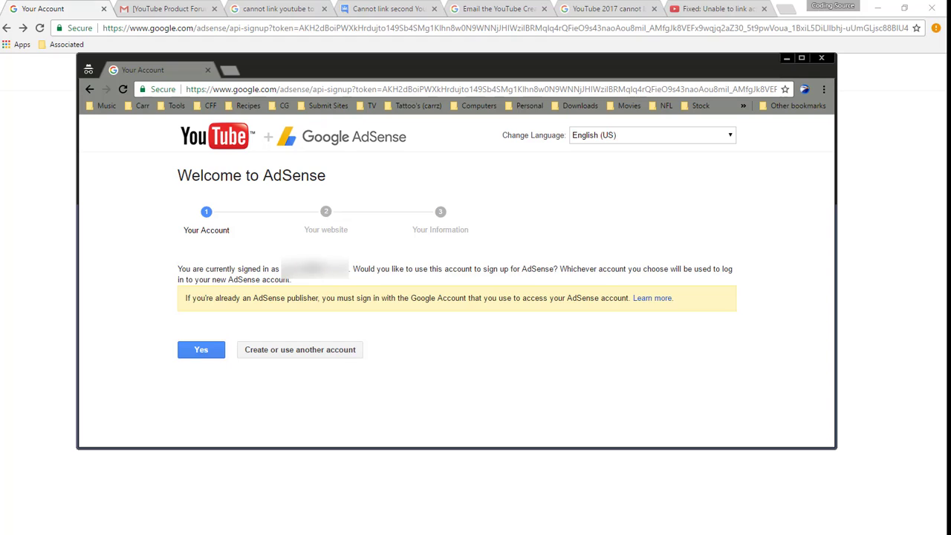
Sign up with the current account, accept the channel association, and finish signing in.
{"action": "left_click", "coordinate": [203, 351]}
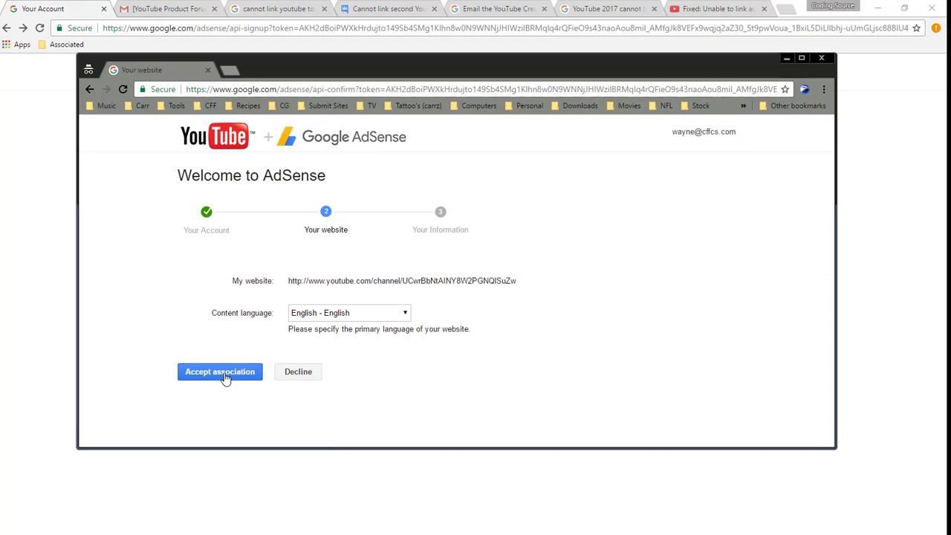
{"action": "left_click", "coordinate": [225, 375]}
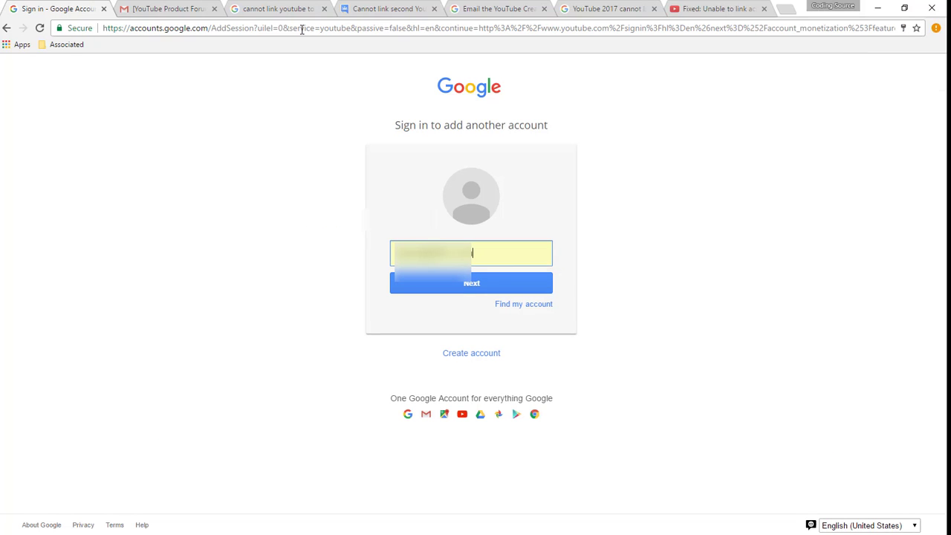
{"action": "key", "text": "Return"}
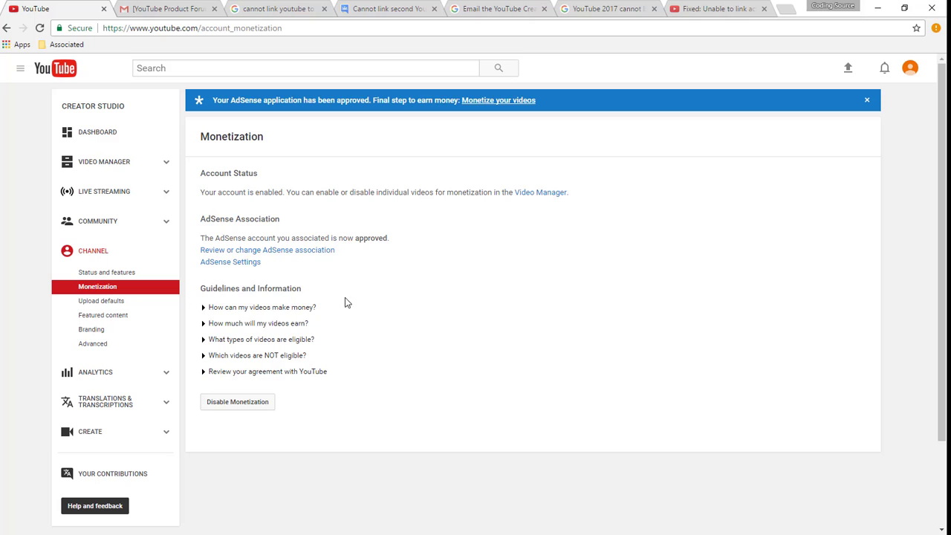
Enable Monetize with ads in the upload defaults and acknowledge the commercial-rights notice.
{"action": "left_click", "coordinate": [106, 307]}
{"action": "scroll", "coordinate": [678, 301], "scroll_direction": "down", "scroll_amount": 3}
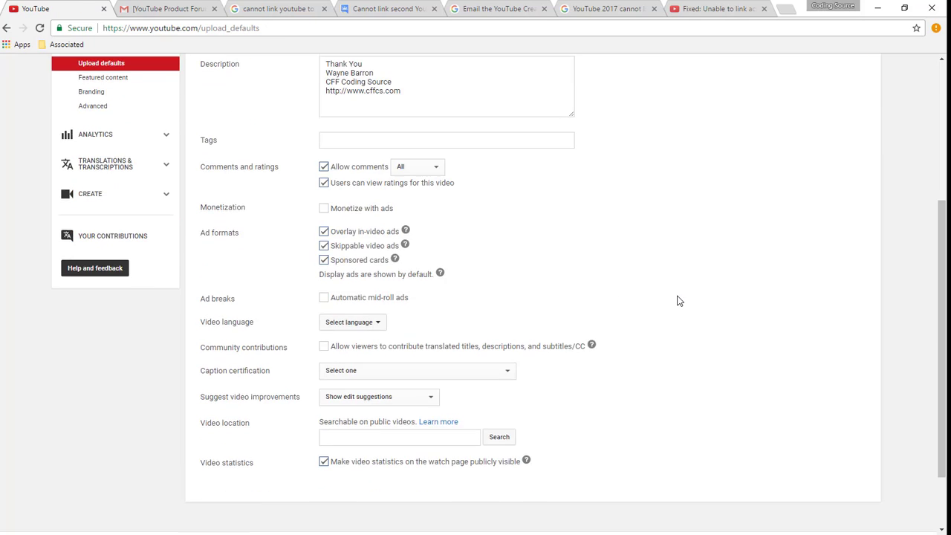
{"action": "scroll", "coordinate": [677, 301], "scroll_direction": "down", "scroll_amount": 1}
{"action": "scroll", "coordinate": [371, 256], "scroll_direction": "up", "scroll_amount": 1}
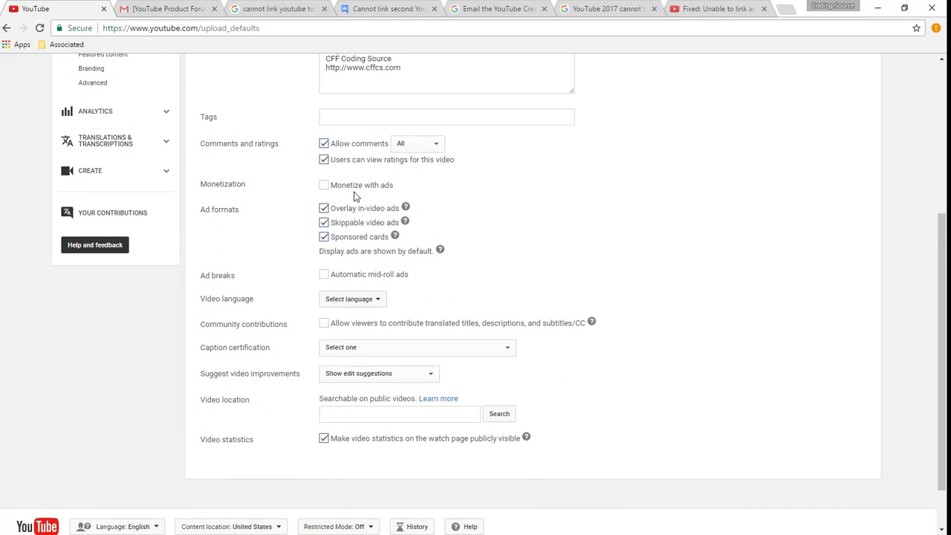
{"action": "left_click", "coordinate": [325, 186]}
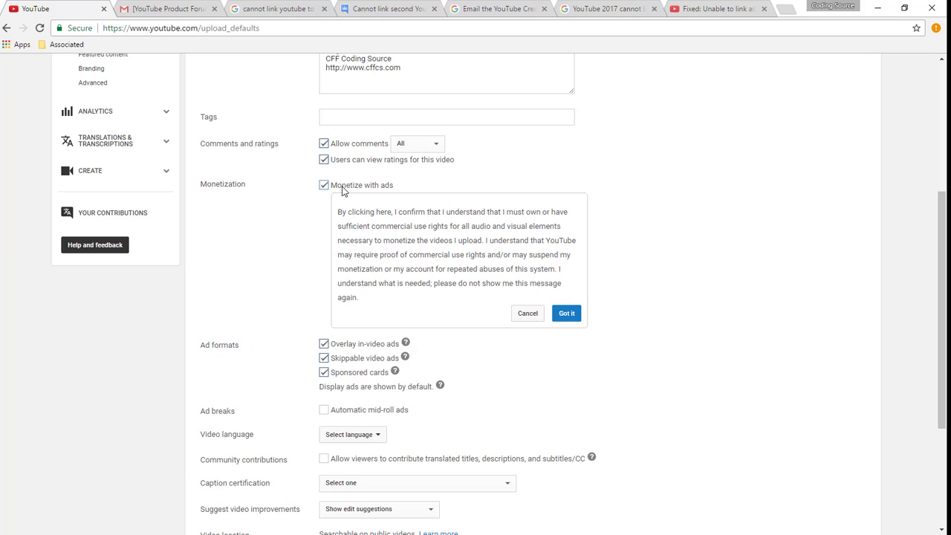
{"action": "left_click", "coordinate": [567, 315]}
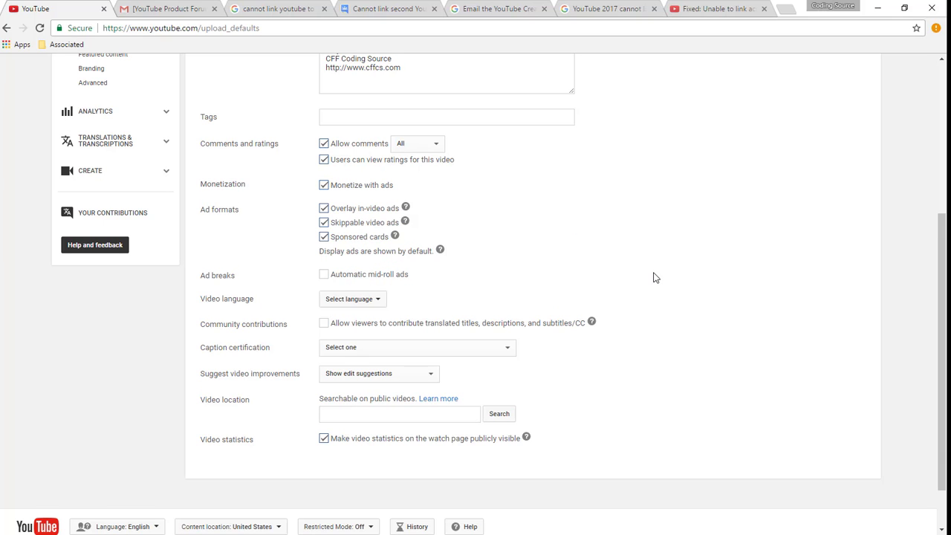
{"action": "scroll", "coordinate": [655, 277], "scroll_direction": "down", "scroll_amount": 1}
{"action": "scroll", "coordinate": [656, 277], "scroll_direction": "up", "scroll_amount": 1}
{"action": "scroll", "coordinate": [656, 278], "scroll_direction": "up", "scroll_amount": 1}
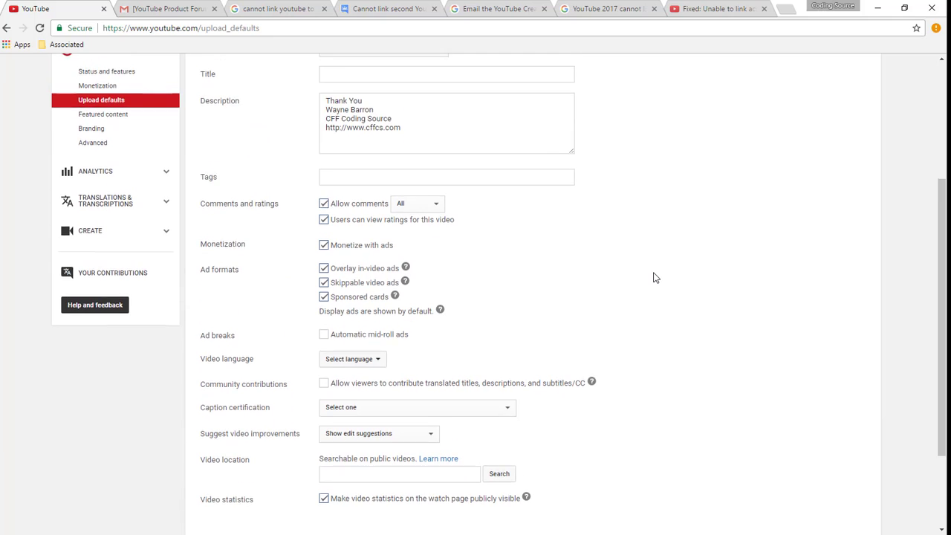
{"action": "scroll", "coordinate": [656, 277], "scroll_direction": "up", "scroll_amount": 2}
{"action": "scroll", "coordinate": [654, 268], "scroll_direction": "up", "scroll_amount": 1}
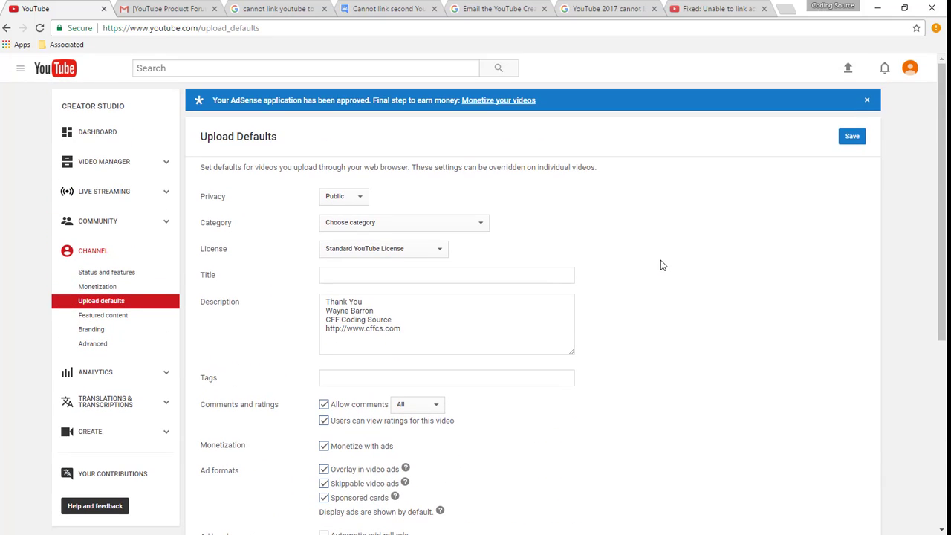